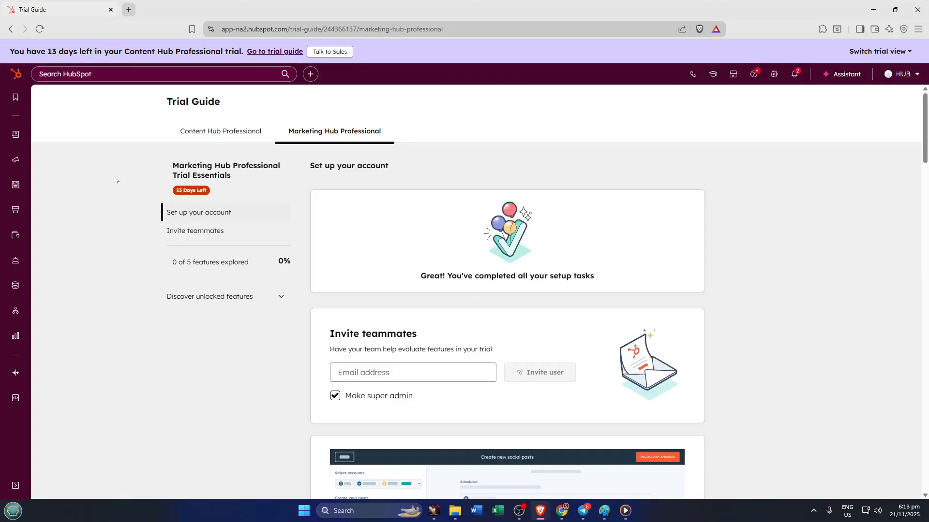
{"action": "scroll", "coordinate": [112, 175], "scroll_direction": "down", "scroll_amount": 2}
{"action": "scroll", "coordinate": [112, 174], "scroll_direction": "up", "scroll_amount": 2}
{"action": "left_click", "coordinate": [870, 53]}
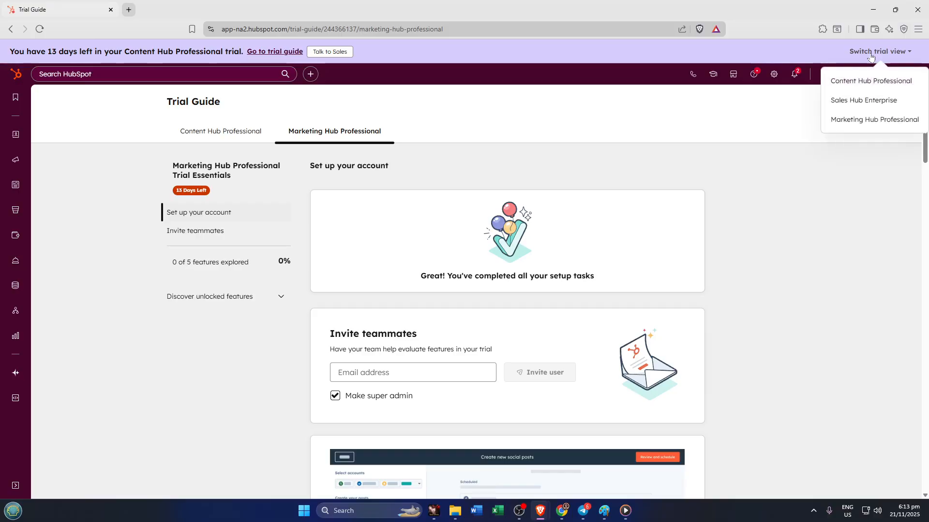
{"action": "left_click", "coordinate": [897, 82]}
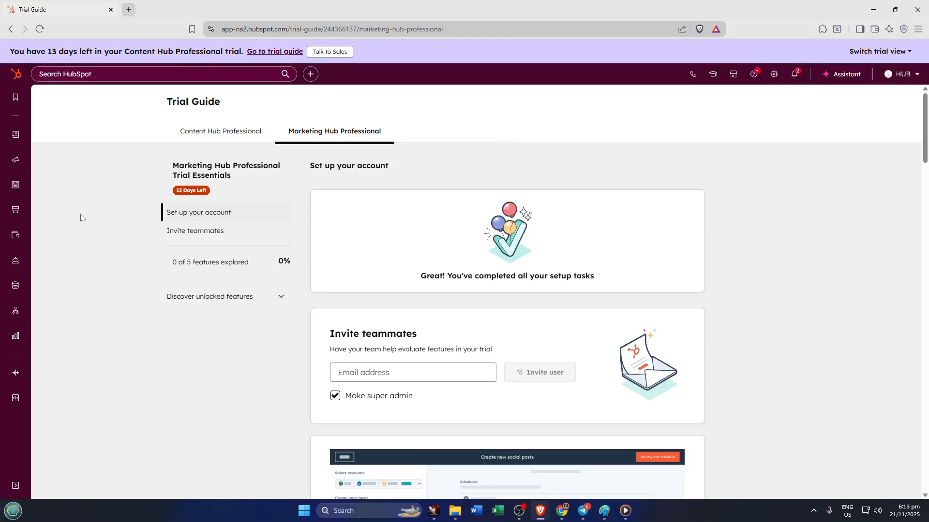
{"action": "left_click", "coordinate": [888, 57]}
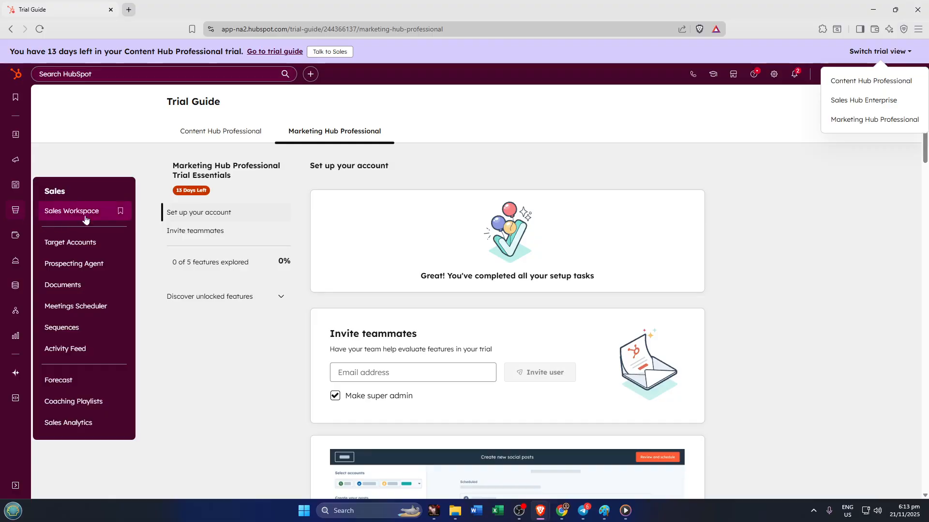
{"action": "mouse_move", "coordinate": [16, 210]}
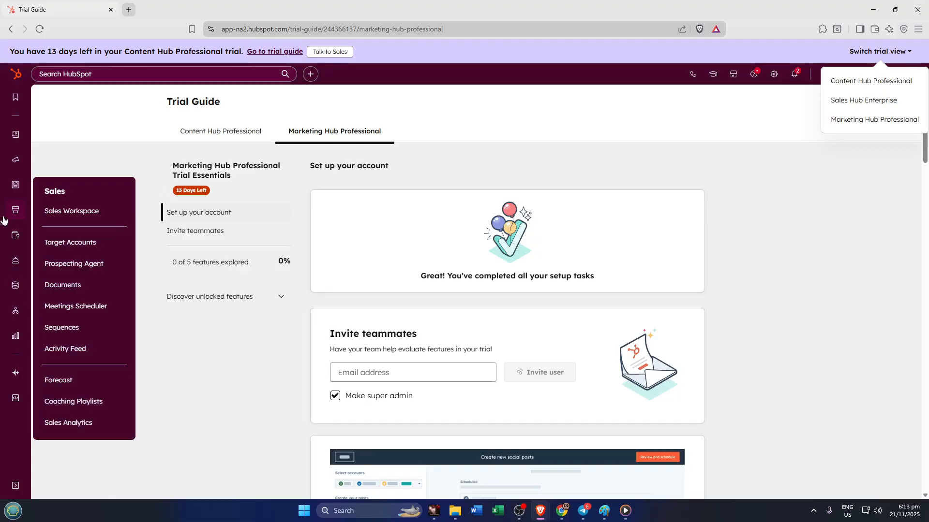
Go to the landing pages list under Content and open the Untitled draft page in the editor.
{"action": "mouse_move", "coordinate": [17, 185]}
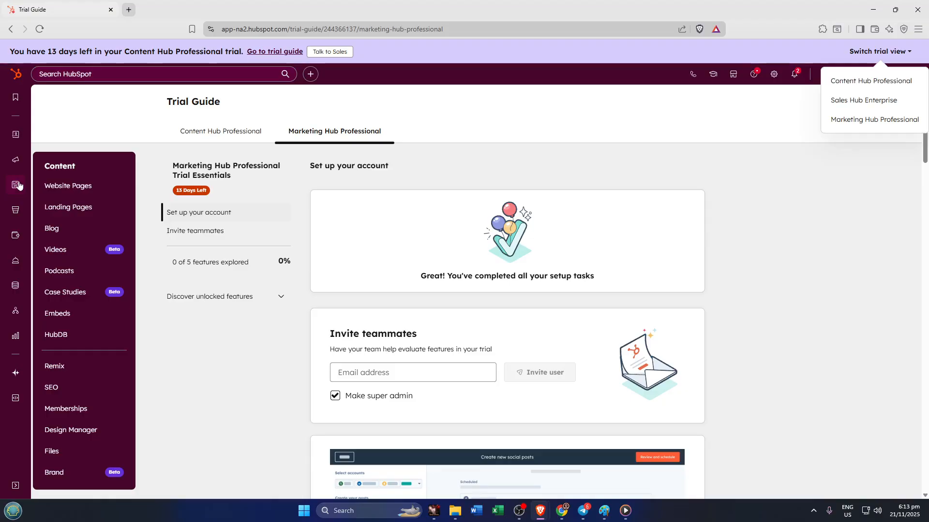
{"action": "left_click", "coordinate": [84, 209]}
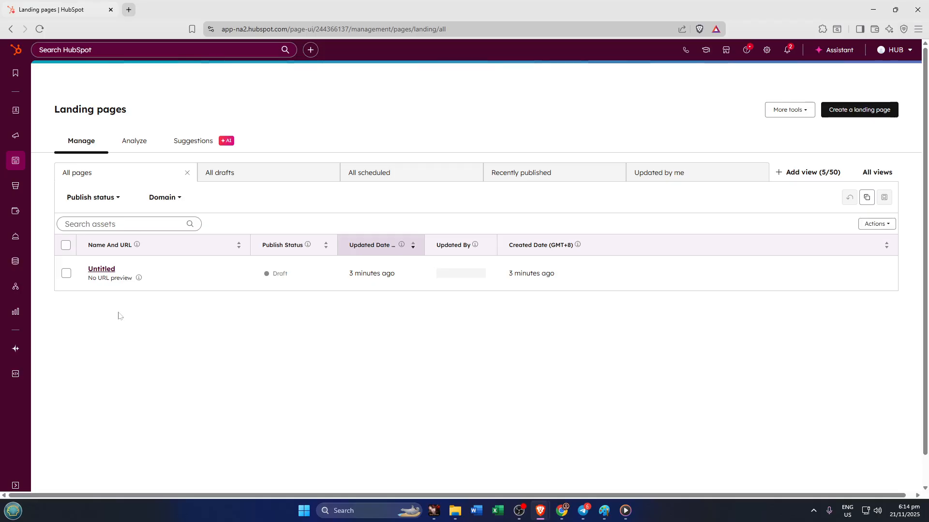
{"action": "left_click", "coordinate": [102, 274]}
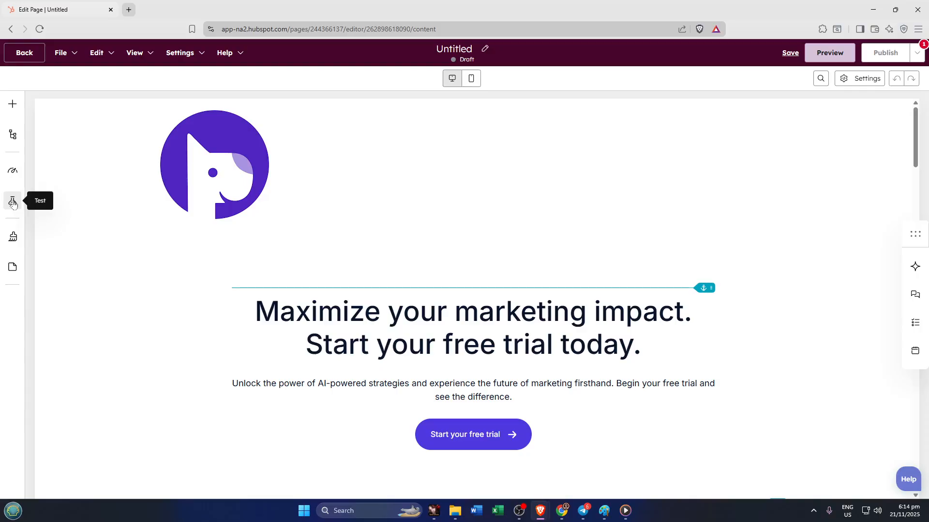
Start an A/B test on the landing page and name the first variation Test 1.
{"action": "left_click", "coordinate": [13, 202]}
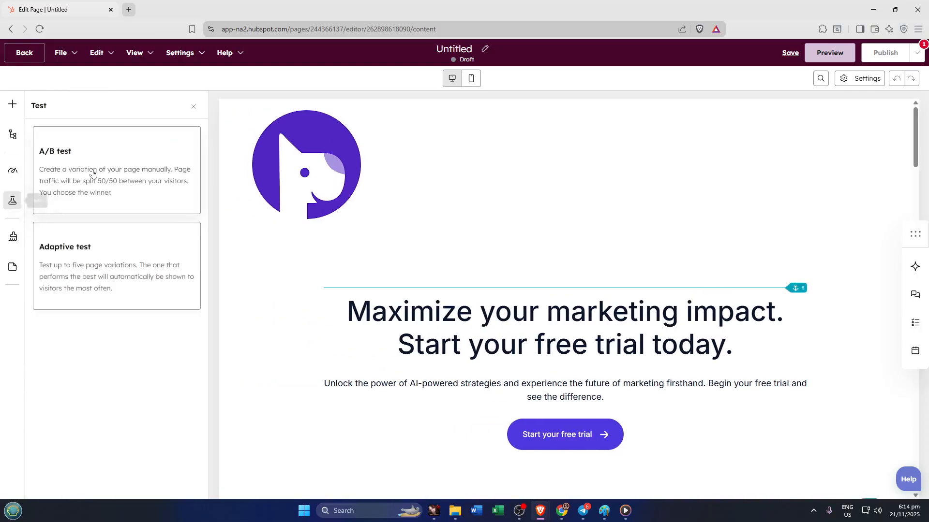
{"action": "left_click", "coordinate": [118, 154]}
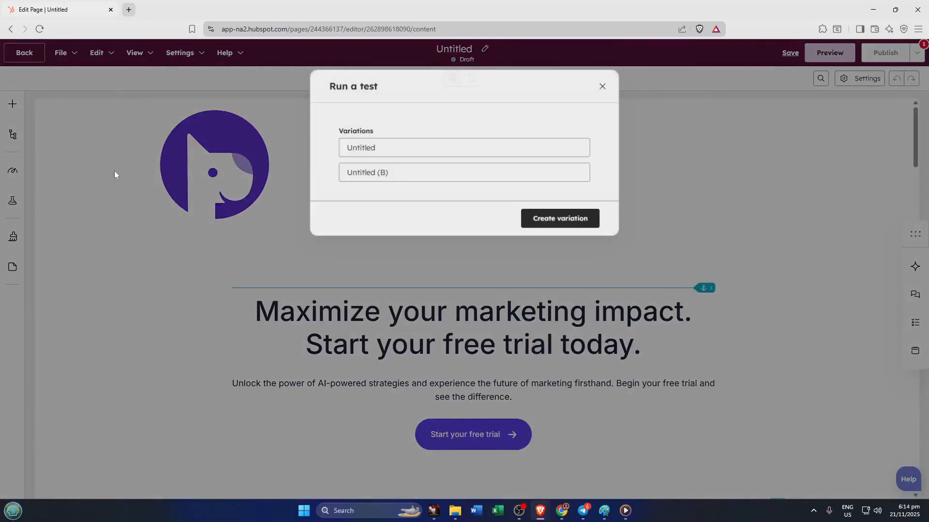
{"action": "left_click", "coordinate": [376, 148]}
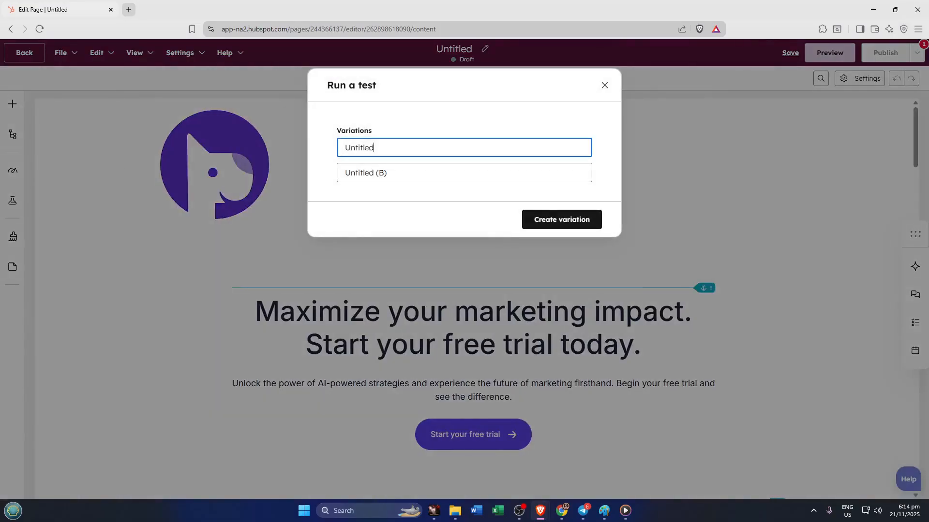
{"action": "key", "text": "ctrl+a"}
{"action": "type", "text": "T"}
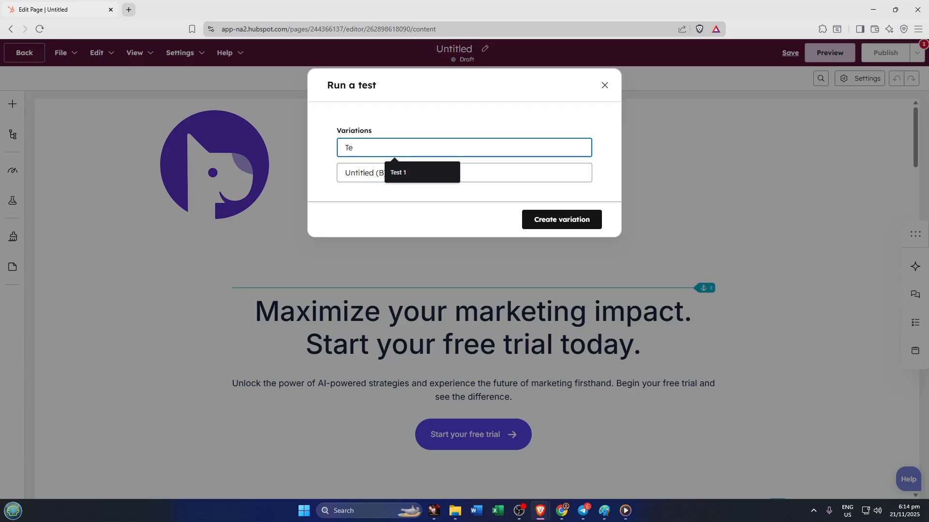
{"action": "type", "text": "e"}
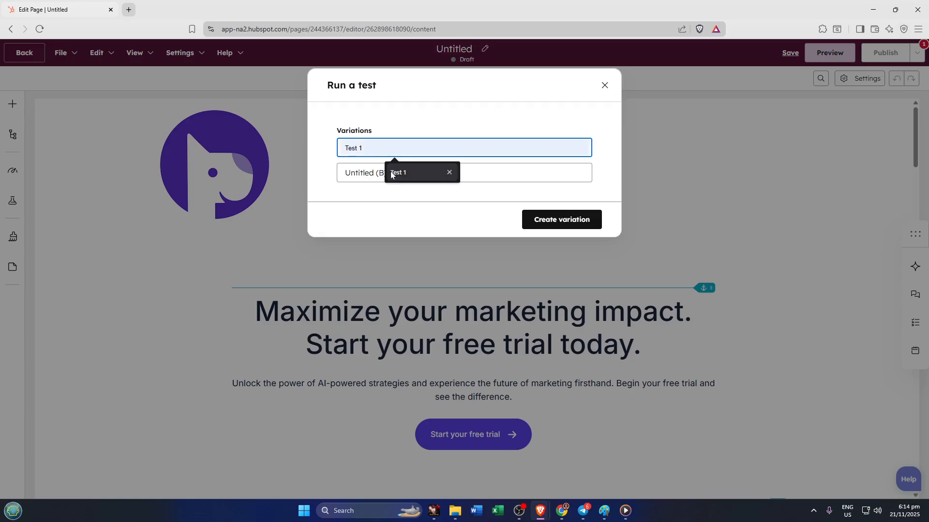
{"action": "left_click", "coordinate": [390, 171]}
Name the second variation Test 2 and create the variation.
{"action": "key", "text": "Tab"}
{"action": "key", "text": "ctrl+a"}
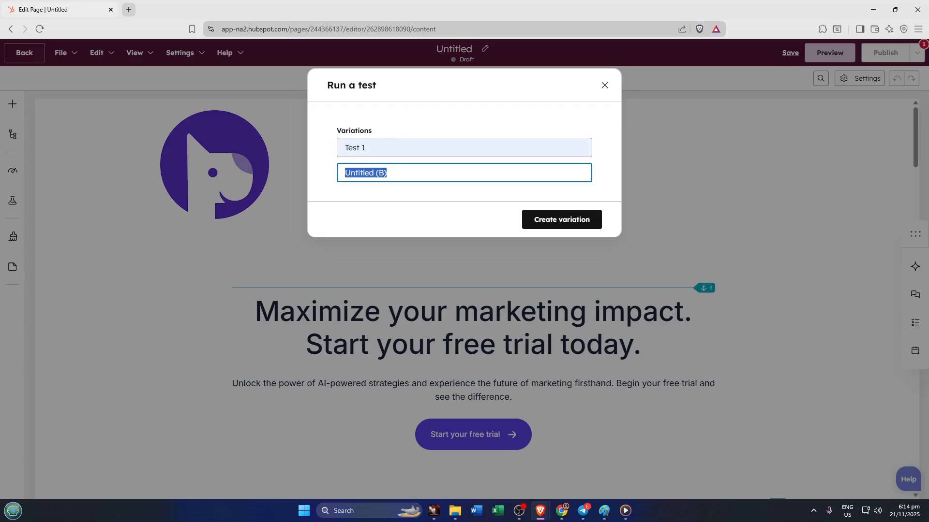
{"action": "type", "text": "T"}
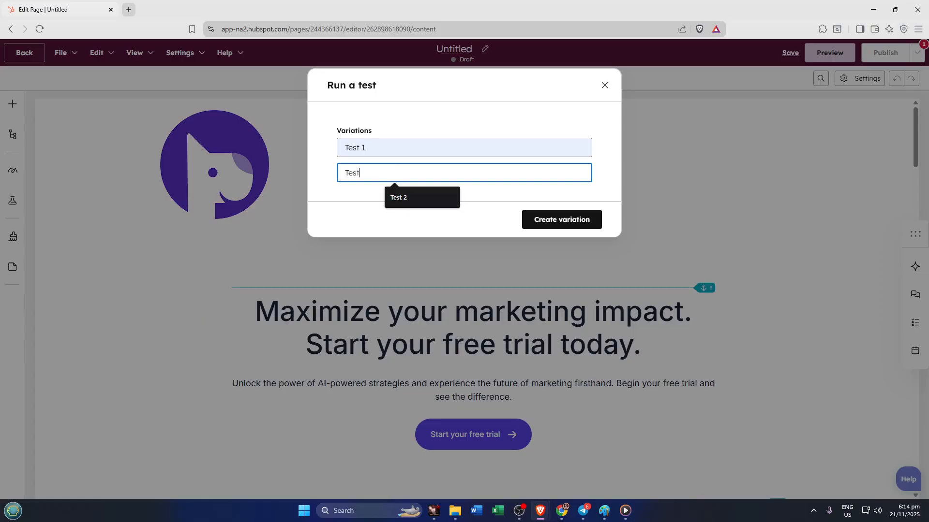
{"action": "type", "text": "est"}
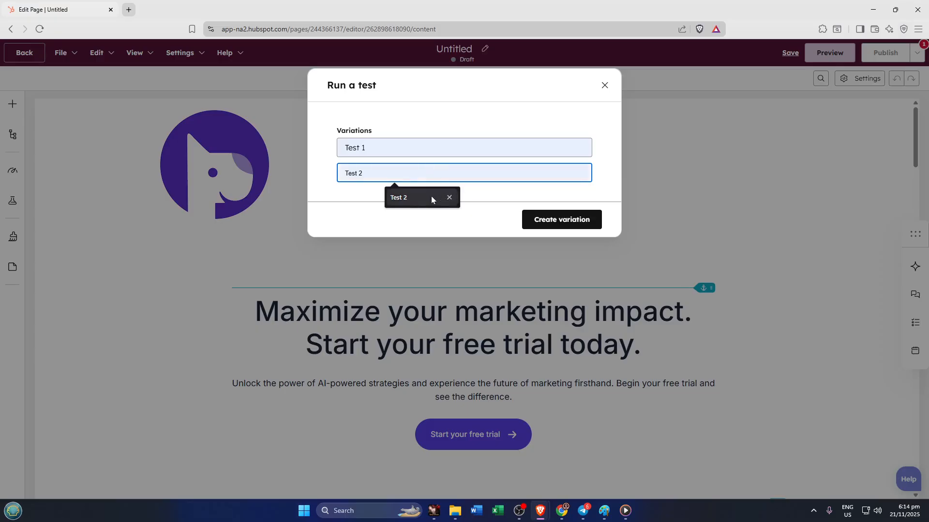
{"action": "left_click", "coordinate": [430, 196]}
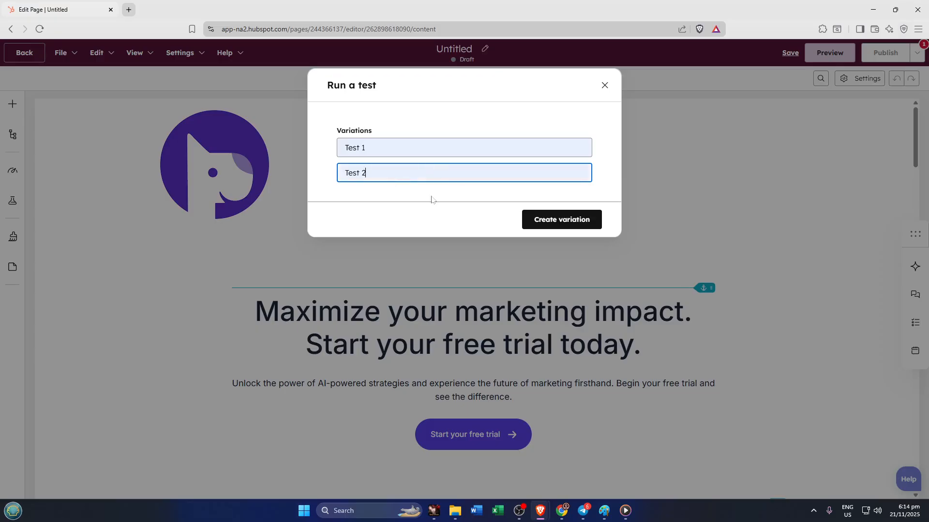
{"action": "left_click", "coordinate": [552, 230]}
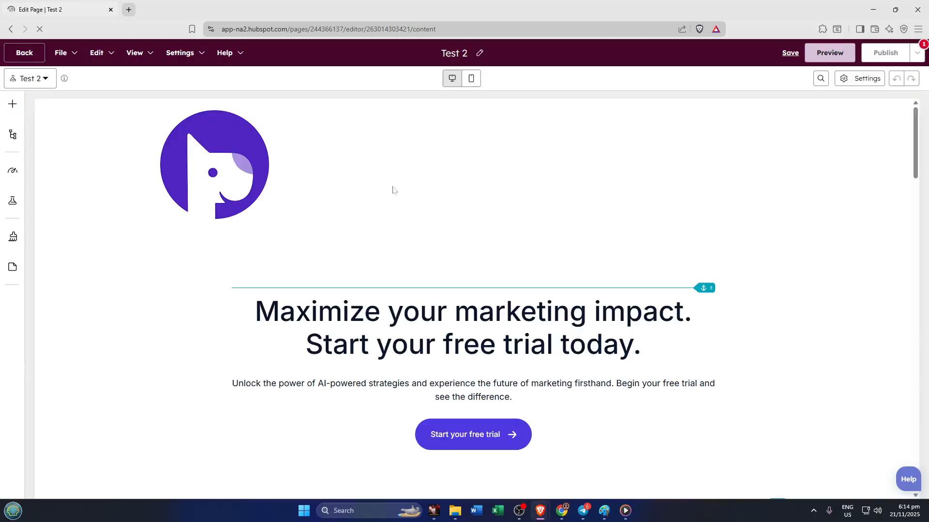
Switch to the Test 1 variation and try the global theme style preset with the red button.
{"action": "left_click", "coordinate": [46, 78]}
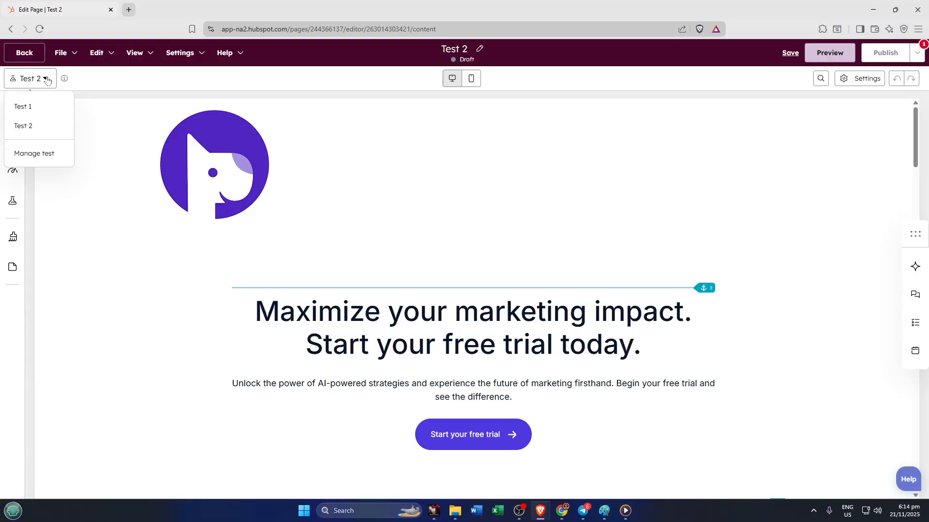
{"action": "left_click", "coordinate": [34, 108]}
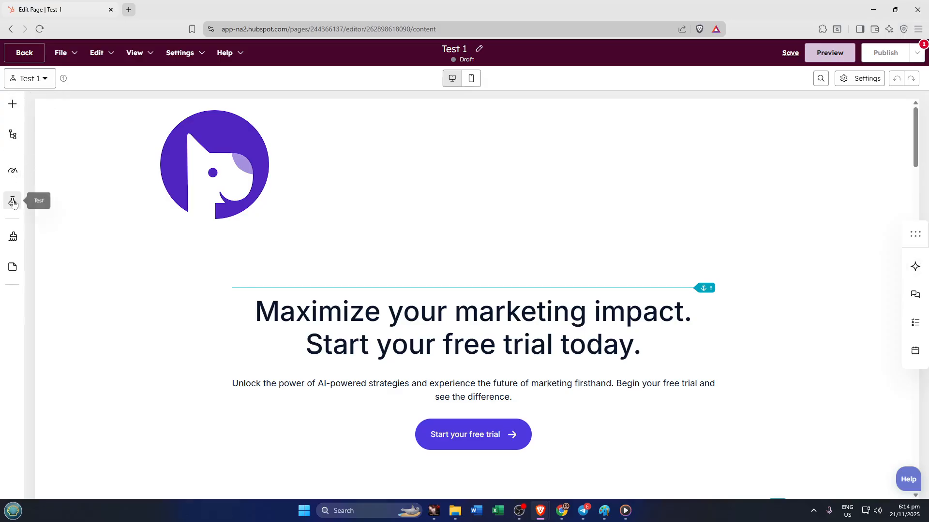
{"action": "left_click", "coordinate": [13, 202]}
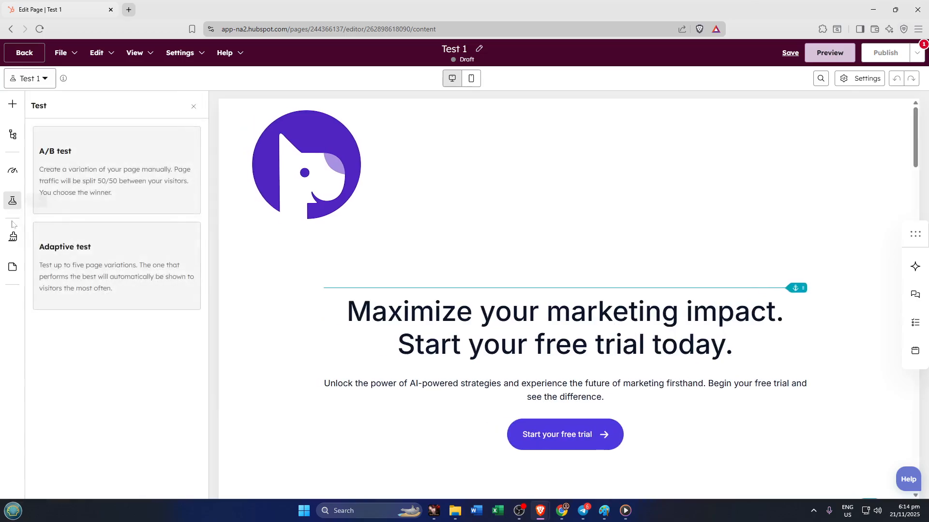
{"action": "left_click", "coordinate": [13, 238]}
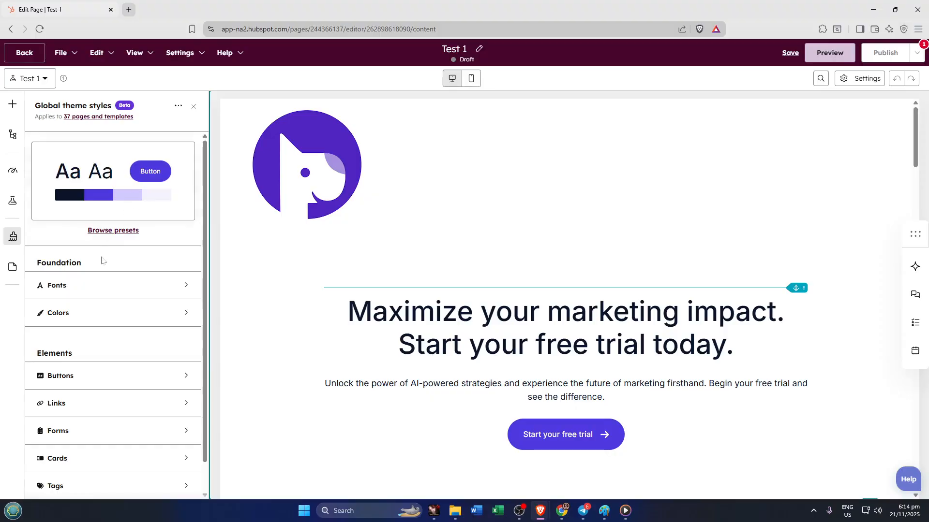
{"action": "left_click", "coordinate": [118, 236]}
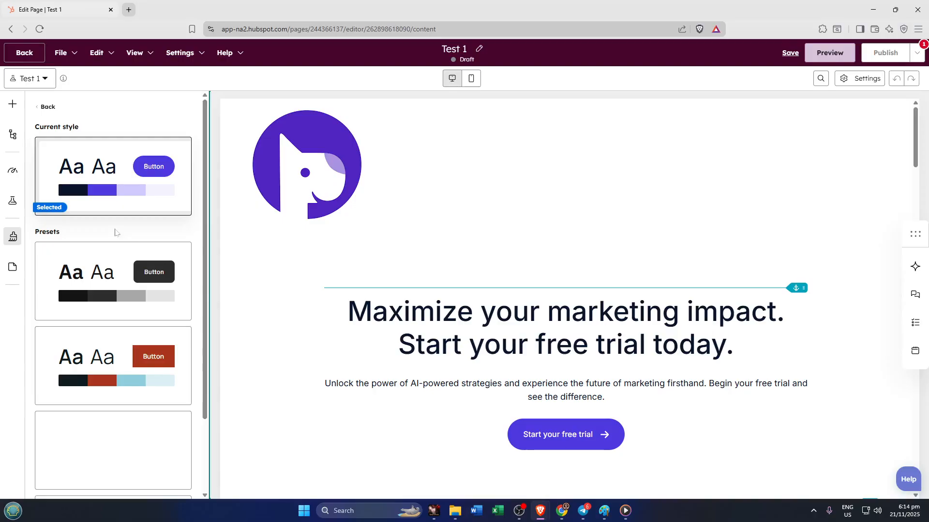
{"action": "left_click", "coordinate": [152, 362]}
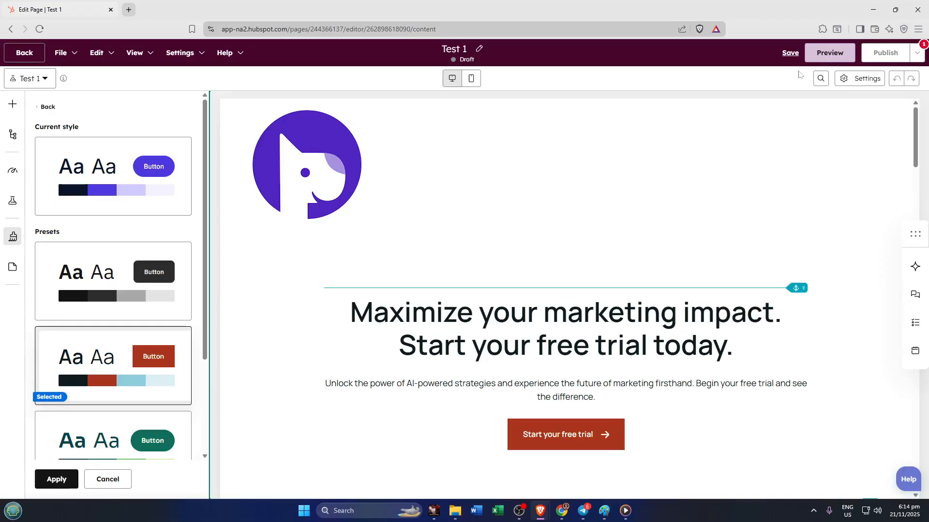
{"action": "mouse_move", "coordinate": [880, 53]}
Open the Test 1 and Test 2 variations in turn and look through the Test 2 page content.
{"action": "left_click", "coordinate": [44, 86]}
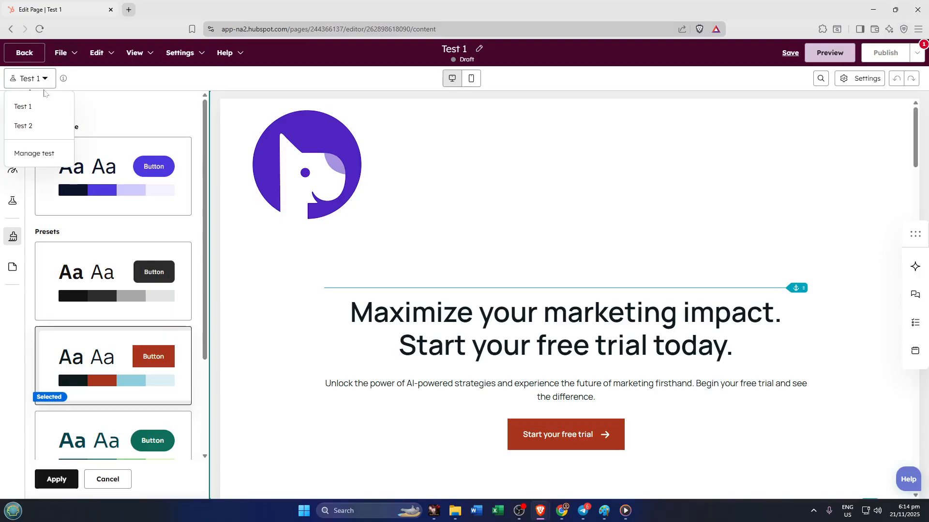
{"action": "left_click", "coordinate": [34, 113]}
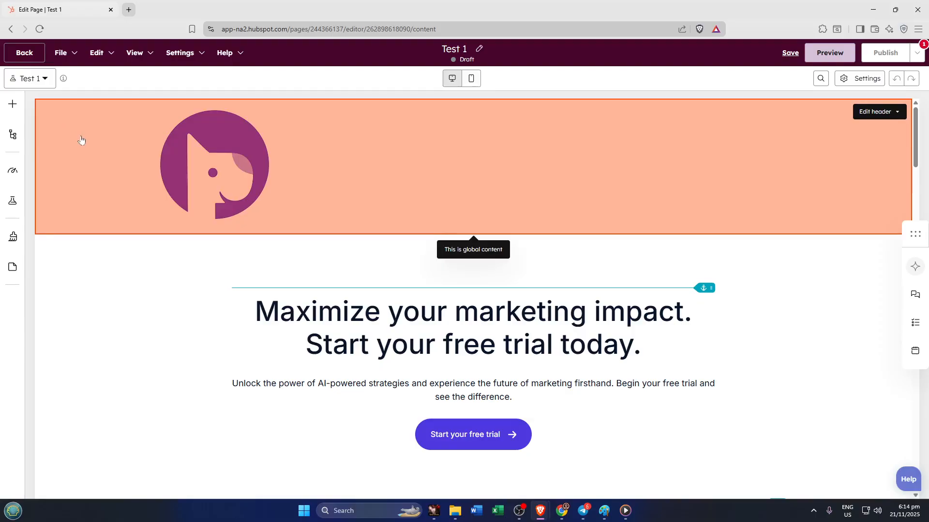
{"action": "left_click", "coordinate": [36, 80]}
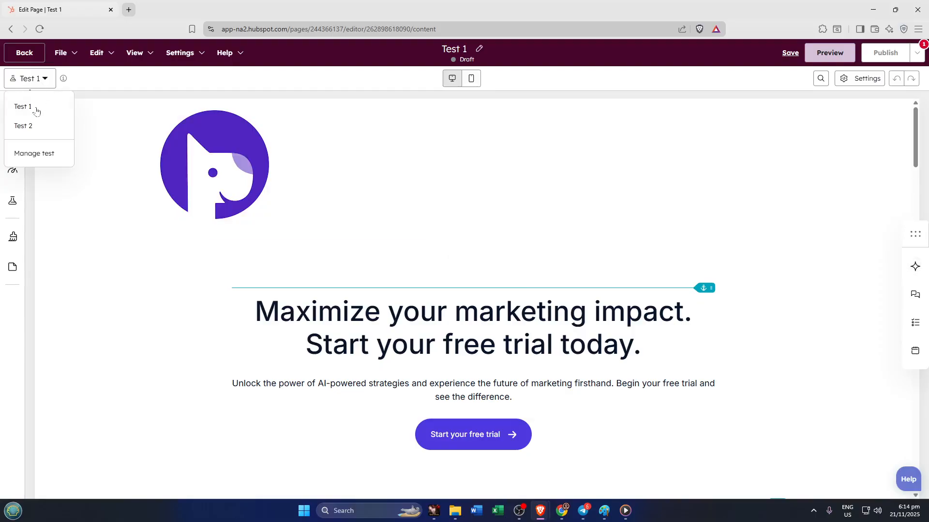
{"action": "left_click", "coordinate": [24, 126]}
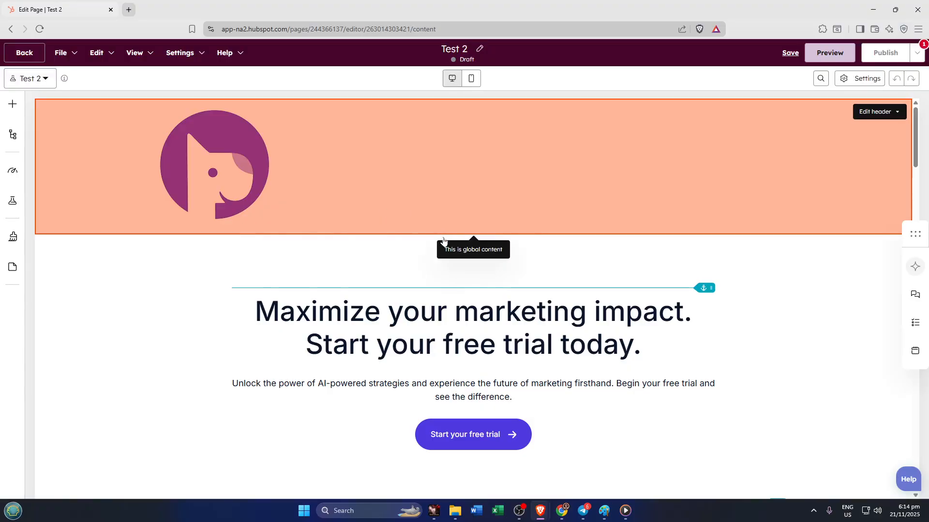
{"action": "scroll", "coordinate": [443, 240], "scroll_direction": "down", "scroll_amount": 2}
{"action": "scroll", "coordinate": [444, 244], "scroll_direction": "down", "scroll_amount": 4}
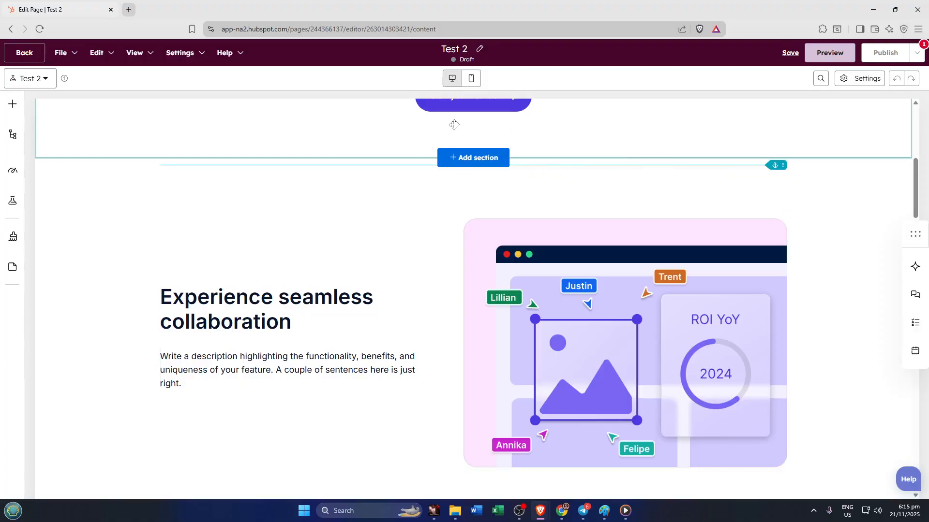
{"action": "scroll", "coordinate": [443, 135], "scroll_direction": "up", "scroll_amount": 5}
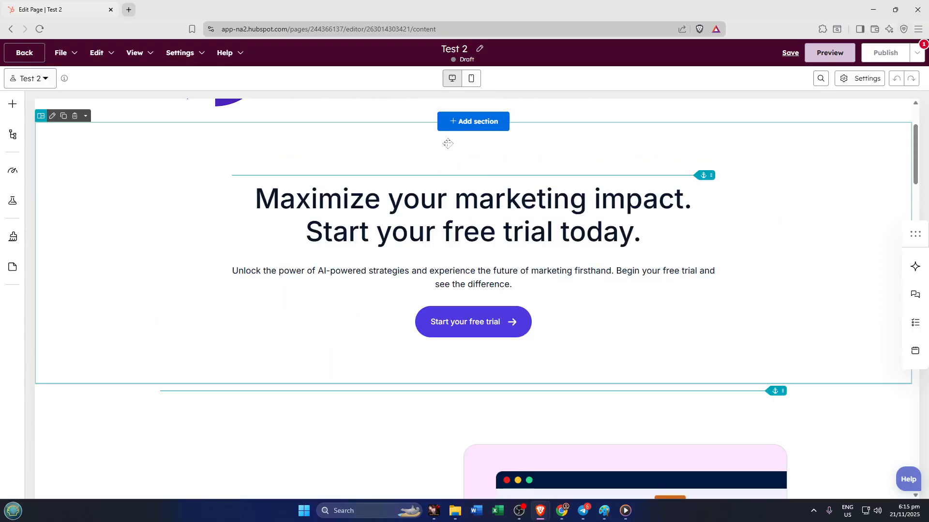
{"action": "scroll", "coordinate": [446, 143], "scroll_direction": "up", "scroll_amount": 3}
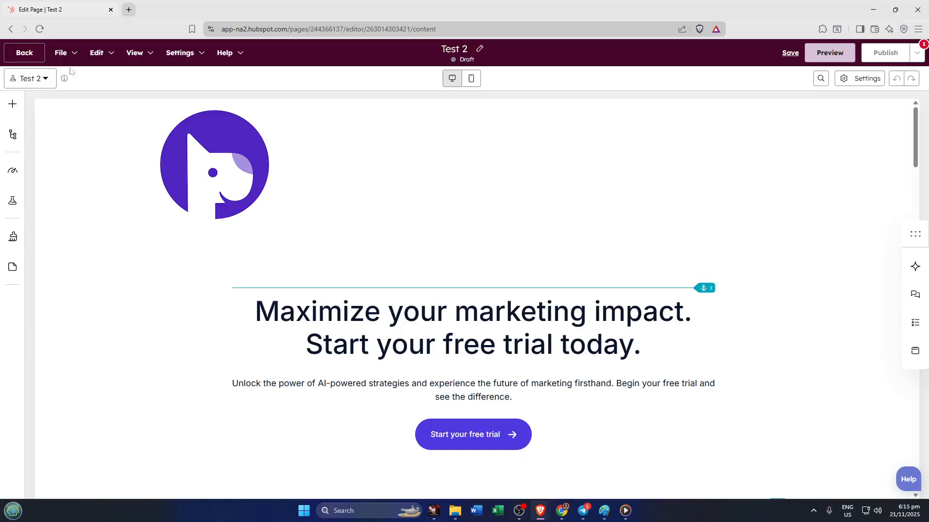
Return to the landing pages list and view the performance and optimization details of the Test 1 page.
{"action": "left_click", "coordinate": [231, 56]}
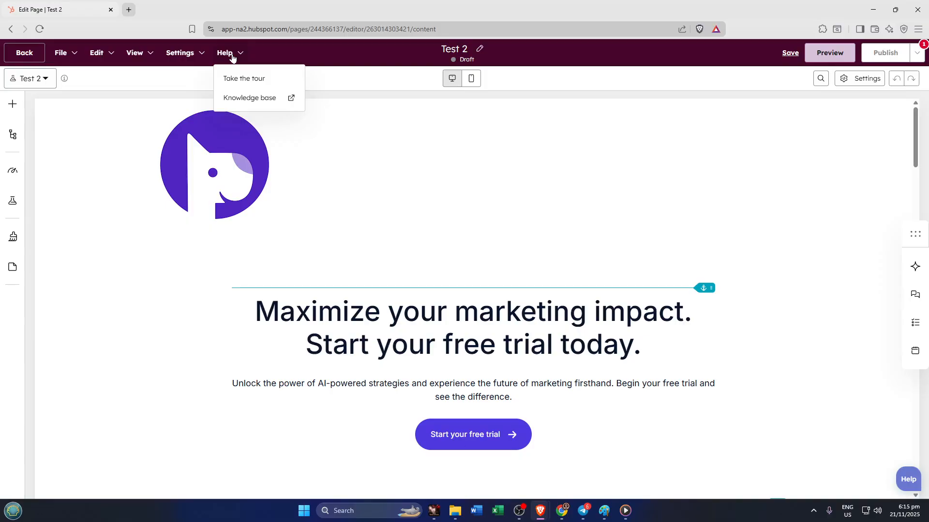
{"action": "left_click", "coordinate": [22, 57]}
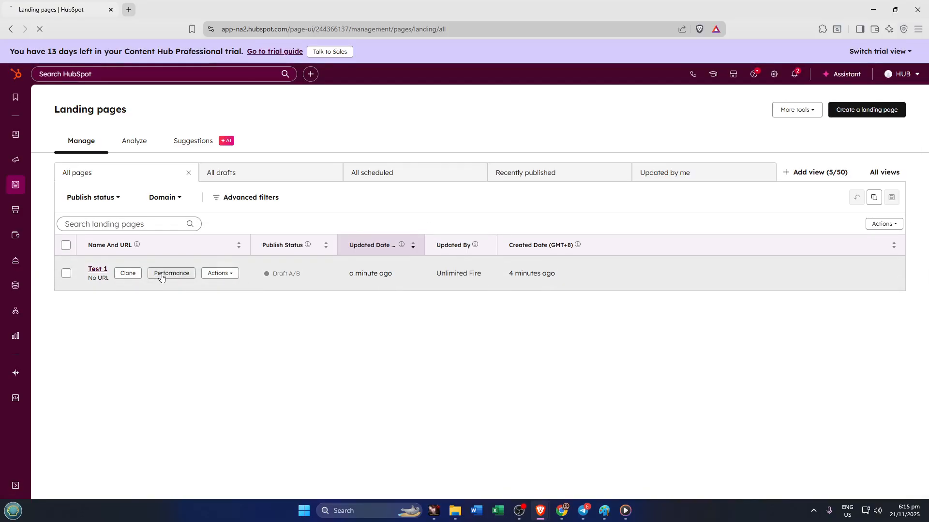
{"action": "left_click", "coordinate": [161, 275]}
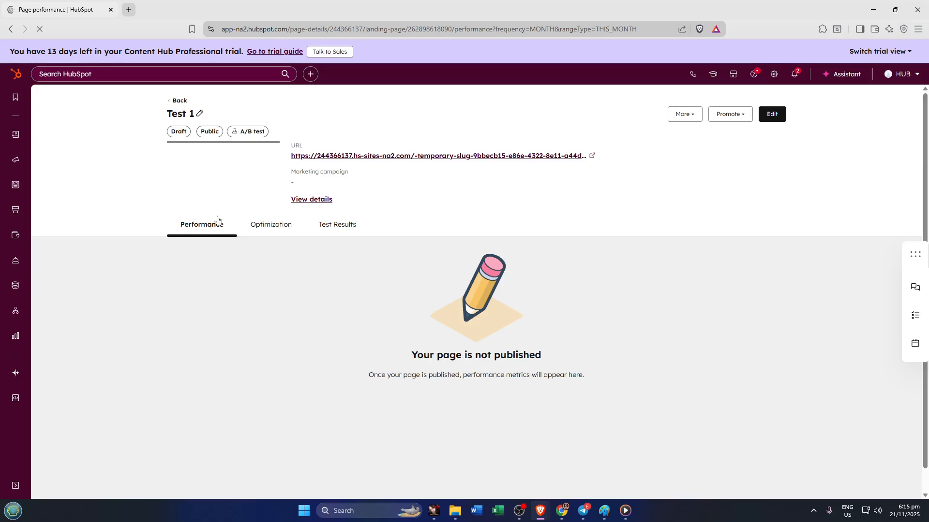
{"action": "left_click", "coordinate": [269, 226]}
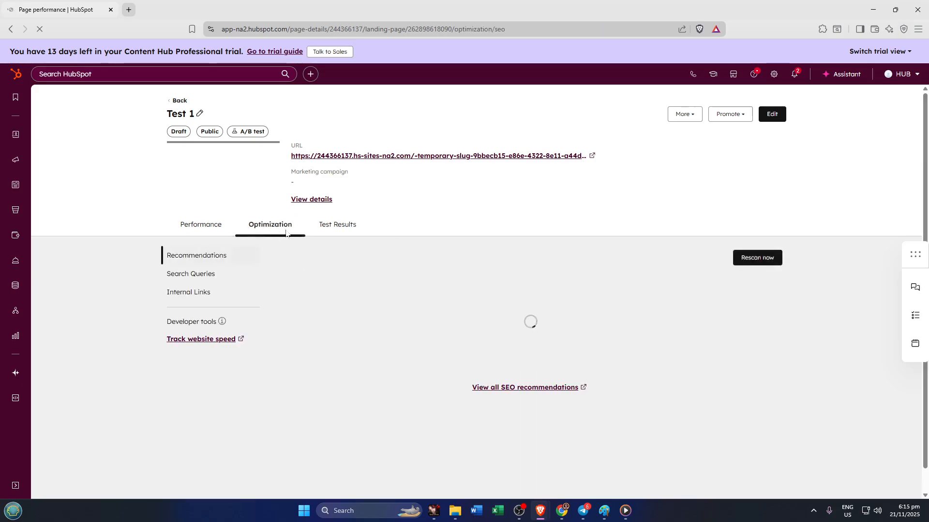